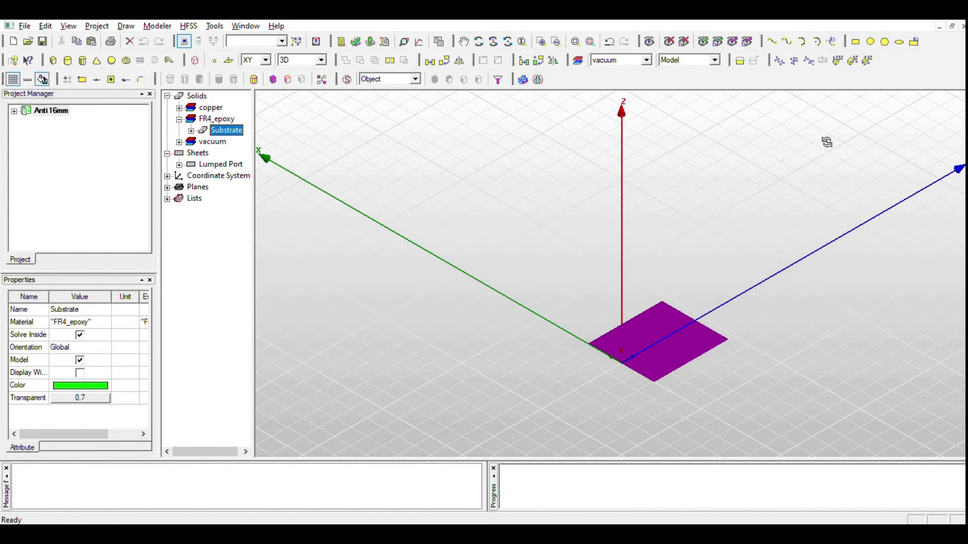
Step: Inspect the FR4_epoxy Substrate from above and from the side, and examine the dimensions of its box
{"action": "double_click", "coordinate": [785, 132], "text": "alt"}
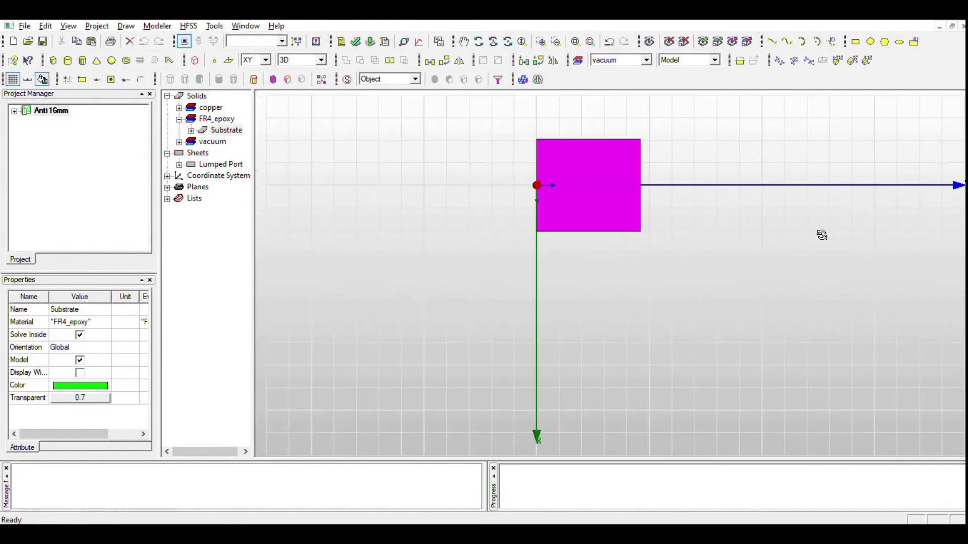
{"action": "double_click", "coordinate": [682, 222], "text": "alt"}
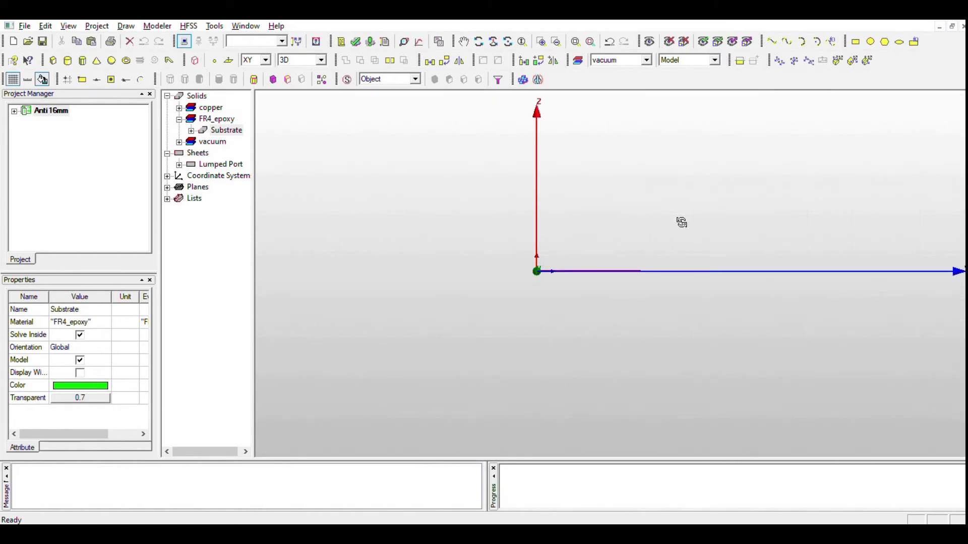
{"action": "left_click_drag", "start_coordinate": [739, 266], "coordinate": [774, 417], "text": "alt"}
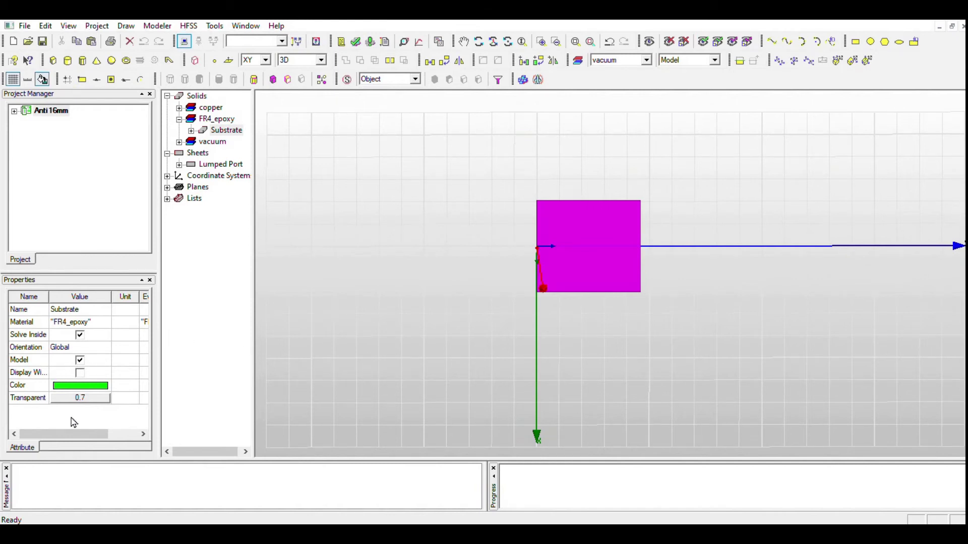
{"action": "double_click", "coordinate": [236, 132]}
{"action": "left_click", "coordinate": [237, 144]}
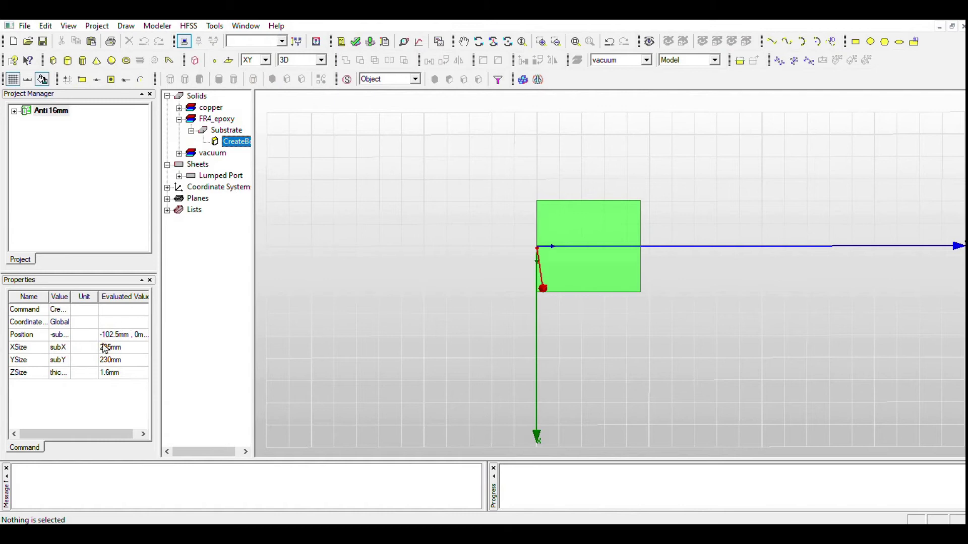
{"action": "left_click_drag", "start_coordinate": [97, 359], "coordinate": [130, 359]}
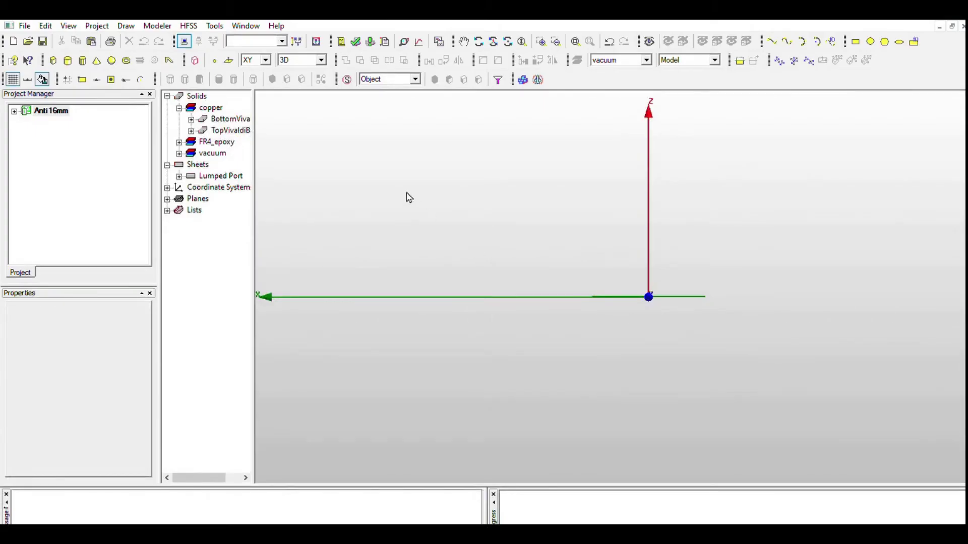
Step: Show the copper TopVivaldiBase and view it face-on over the substrate with the Y axis pointing up
{"action": "left_click", "coordinate": [283, 141]}
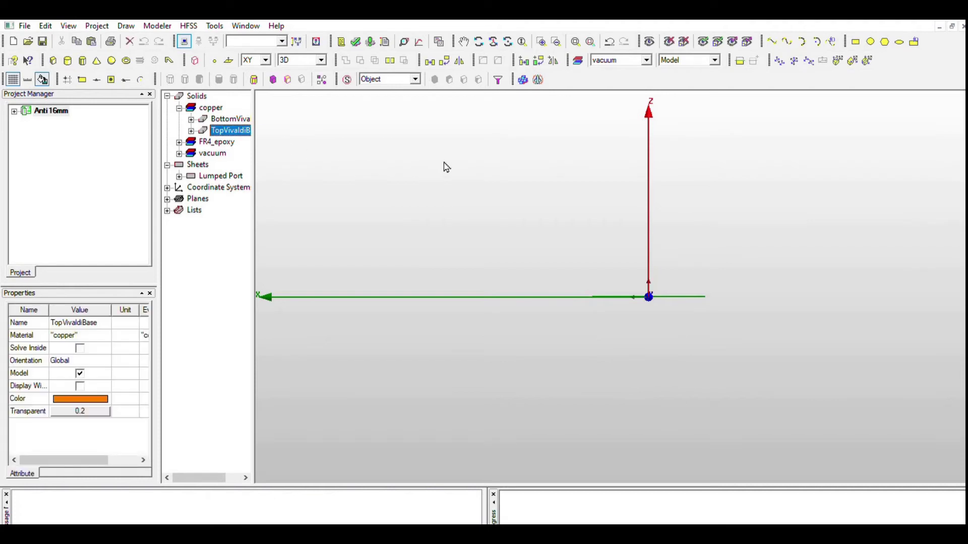
{"action": "key", "text": "alt"}
{"action": "double_click", "coordinate": [825, 136], "text": "alt"}
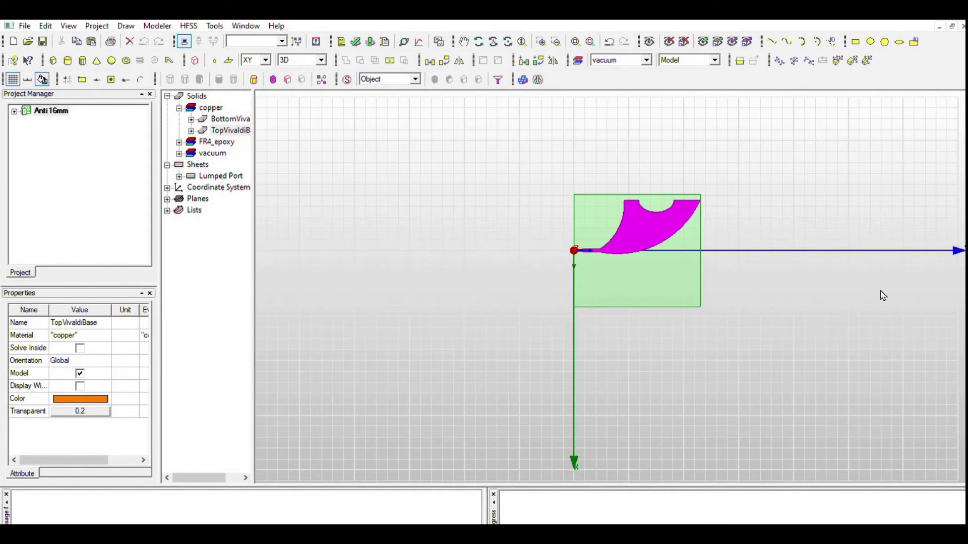
{"action": "left_click_drag", "start_coordinate": [852, 436], "coordinate": [759, 194], "text": "alt"}
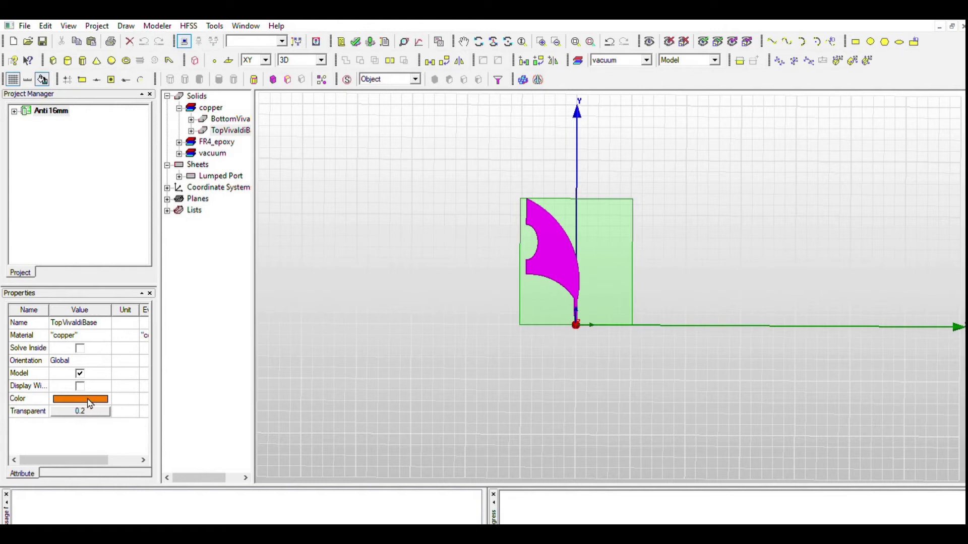
{"action": "left_click", "coordinate": [640, 458]}
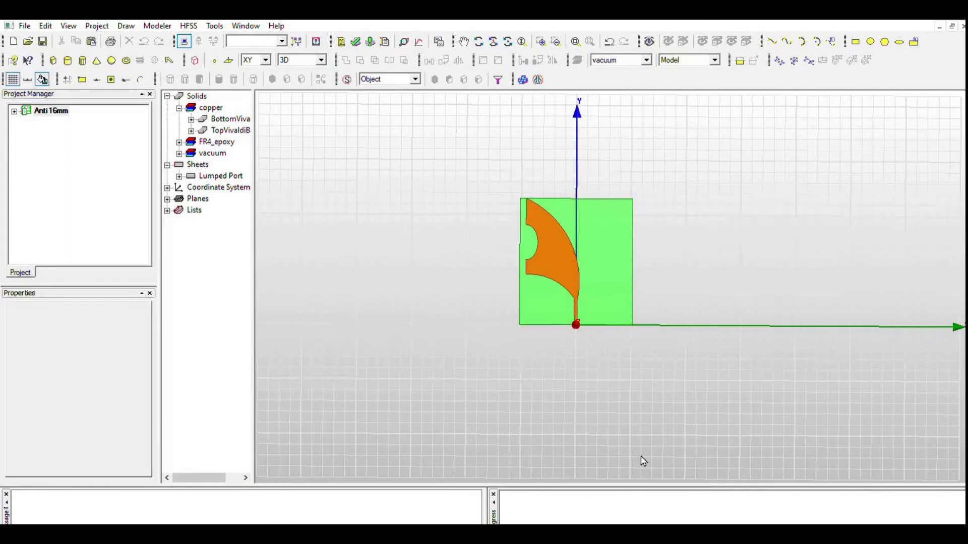
Step: Show the copper BottomVivaldiBase in the active view and examine it from the back of the substrate
{"action": "left_click", "coordinate": [231, 119]}
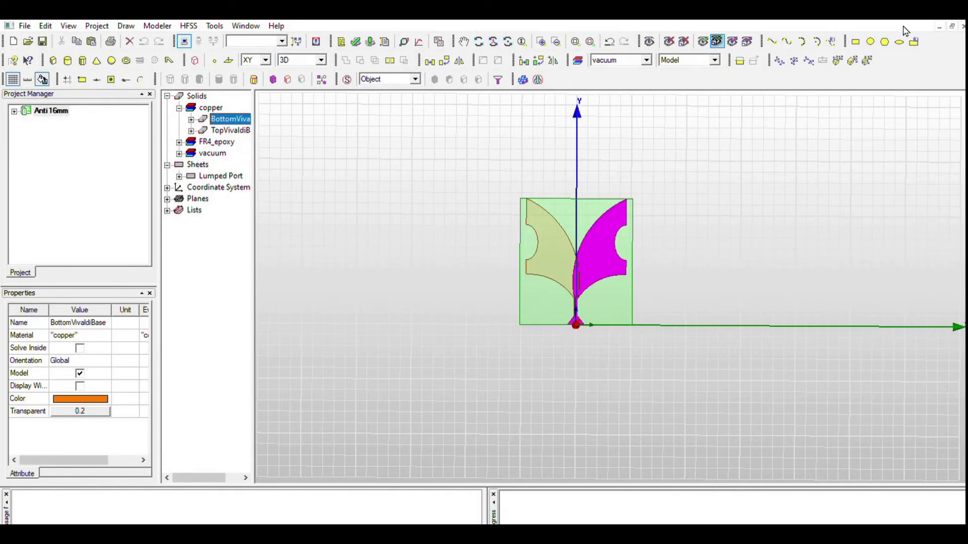
{"action": "left_click", "coordinate": [717, 42]}
{"action": "left_click", "coordinate": [823, 326]}
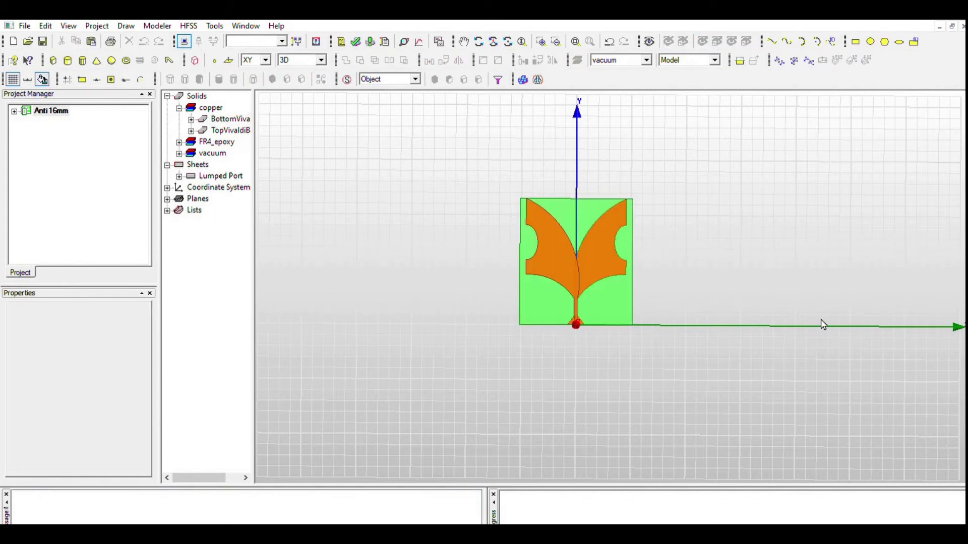
{"action": "left_click_drag", "start_coordinate": [855, 316], "coordinate": [580, 307], "text": "alt"}
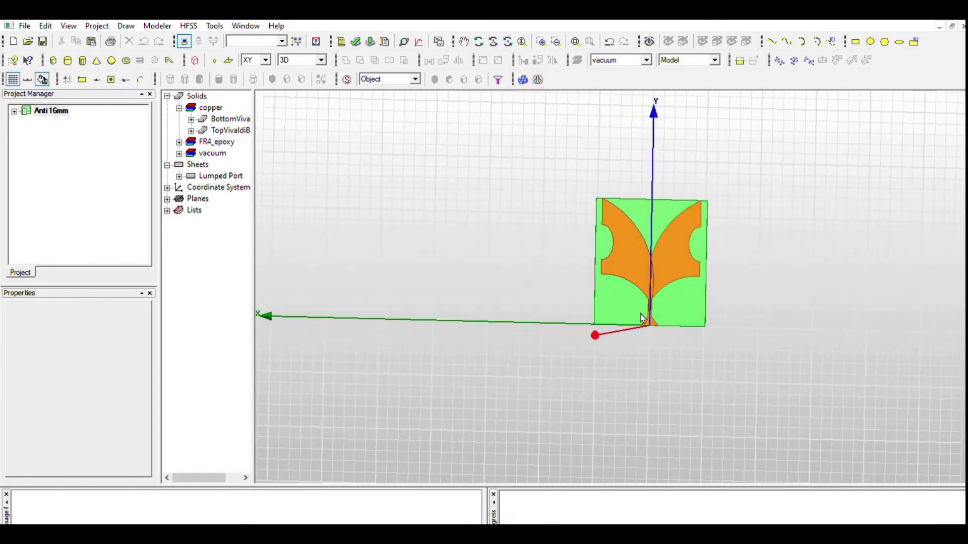
{"action": "key", "text": "b"}
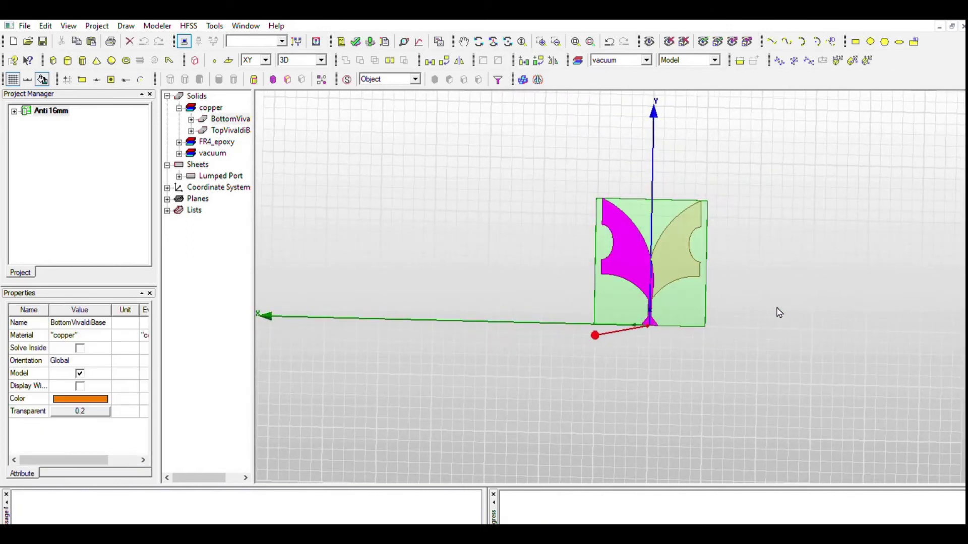
{"action": "scroll", "coordinate": [779, 313], "scroll_direction": "up", "scroll_amount": 3}
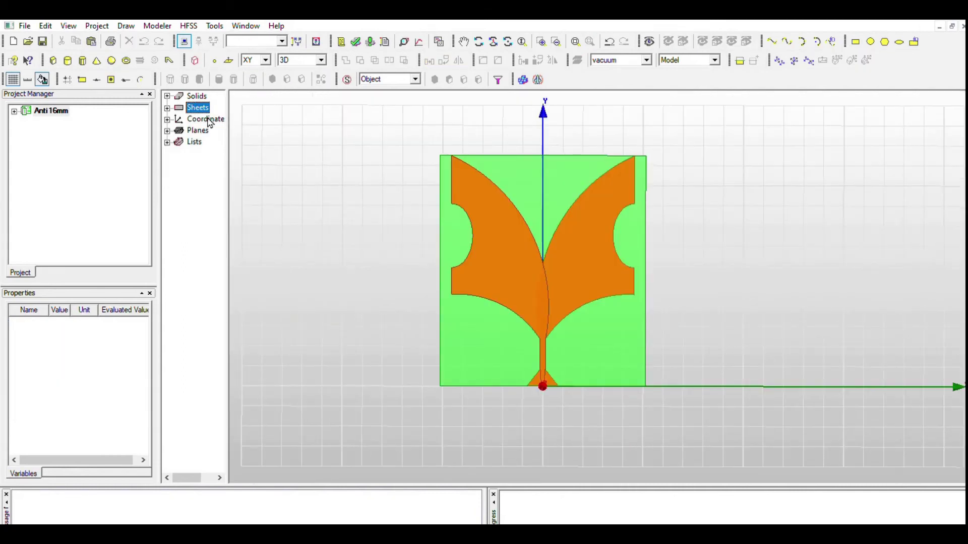
Step: Examine the LumpedPort sheet up close at the base of the antenna feed line
{"action": "key", "text": "Right"}
{"action": "key", "text": "Down"}
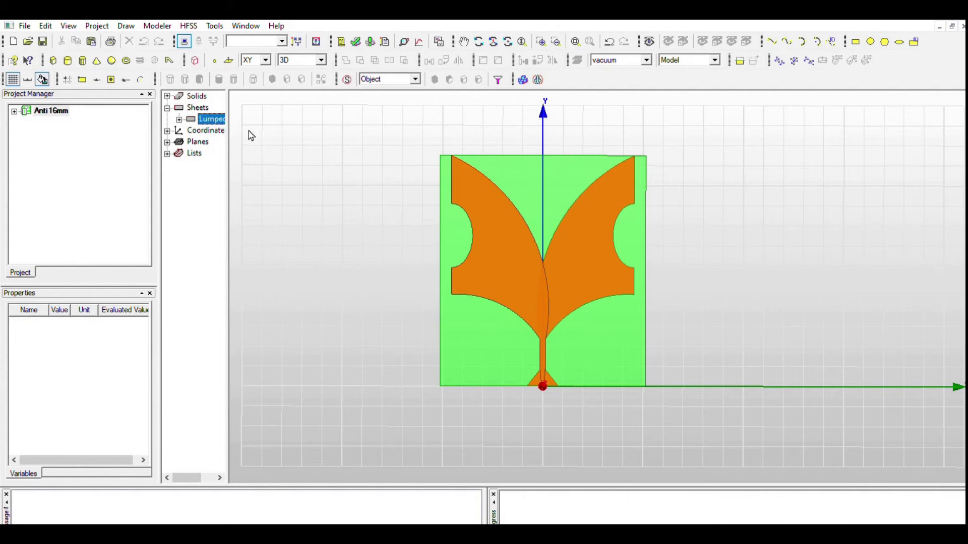
{"action": "left_click_drag", "start_coordinate": [675, 480], "coordinate": [686, 370], "text": "alt"}
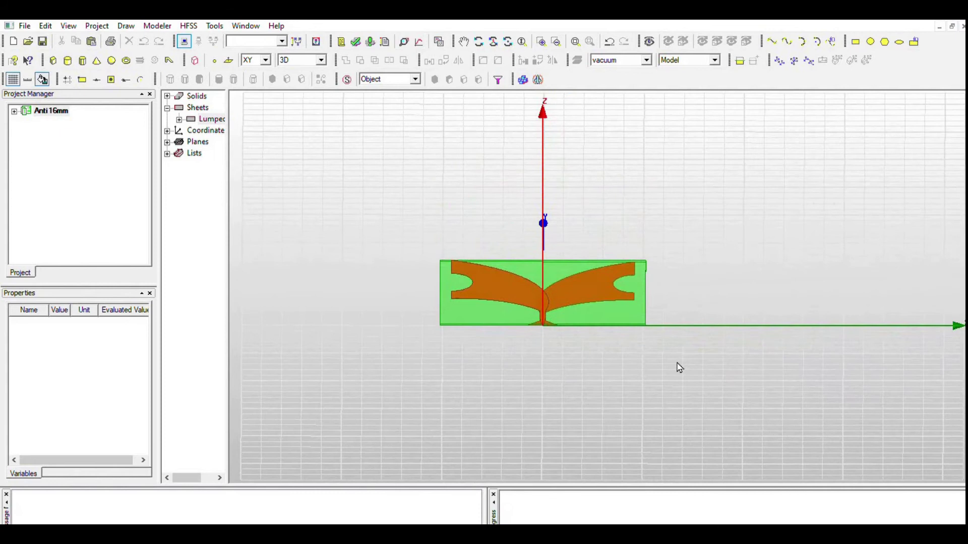
{"action": "scroll", "coordinate": [677, 363], "scroll_direction": "up", "scroll_amount": 5}
{"action": "scroll", "coordinate": [677, 363], "scroll_direction": "up", "scroll_amount": 4}
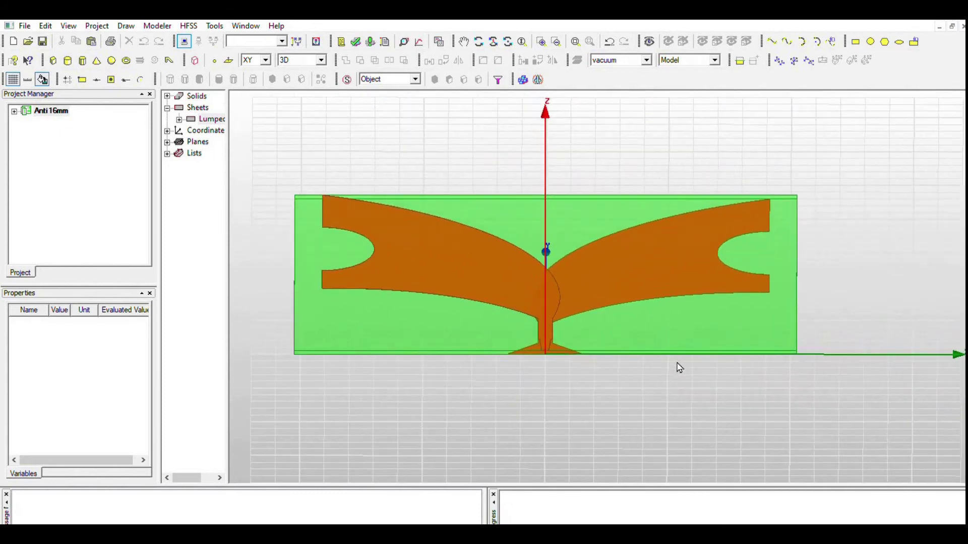
{"action": "double_click", "coordinate": [216, 121]}
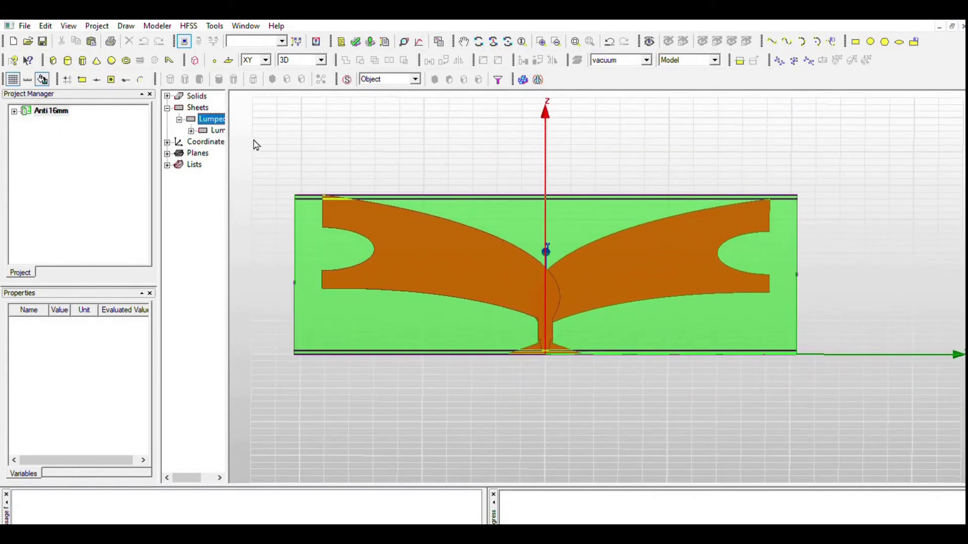
{"action": "key", "text": "Down"}
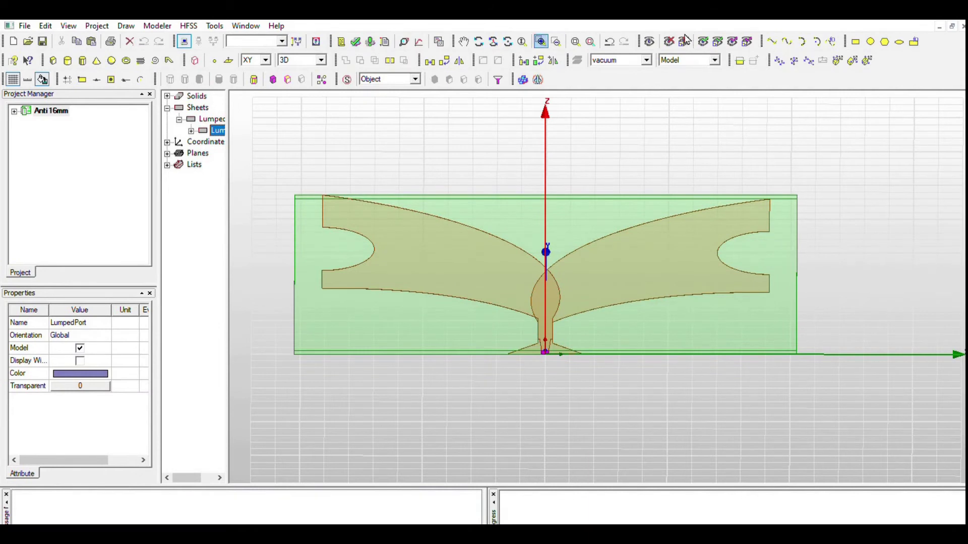
{"action": "left_click", "coordinate": [541, 41]}
{"action": "left_click_drag", "start_coordinate": [527, 336], "coordinate": [566, 377]}
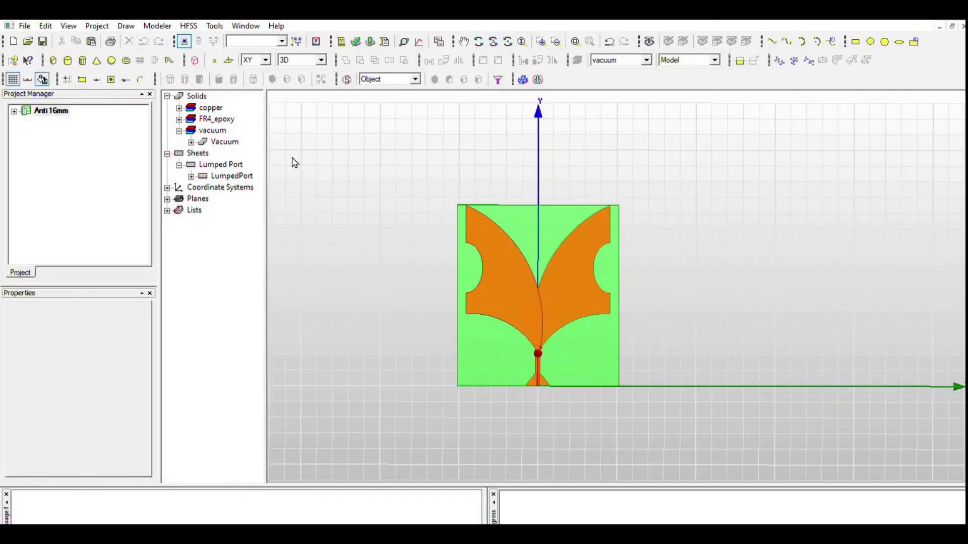
Step: Show the Vacuum box around the antenna and view the whole model in perspective
{"action": "left_click", "coordinate": [224, 142]}
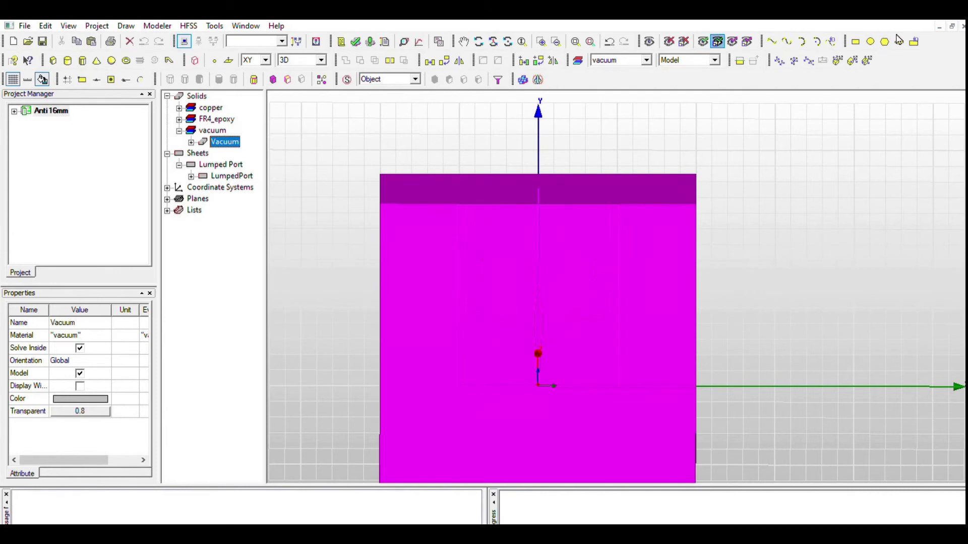
{"action": "left_click", "coordinate": [912, 237]}
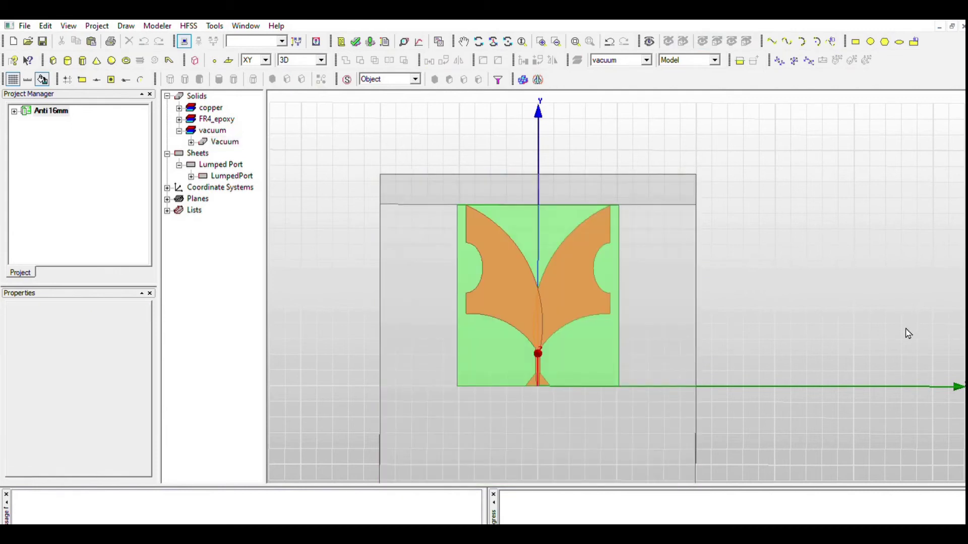
{"action": "left_click_drag", "start_coordinate": [913, 367], "coordinate": [840, 319], "text": "shift"}
{"action": "scroll", "coordinate": [920, 306], "scroll_direction": "down", "scroll_amount": 1}
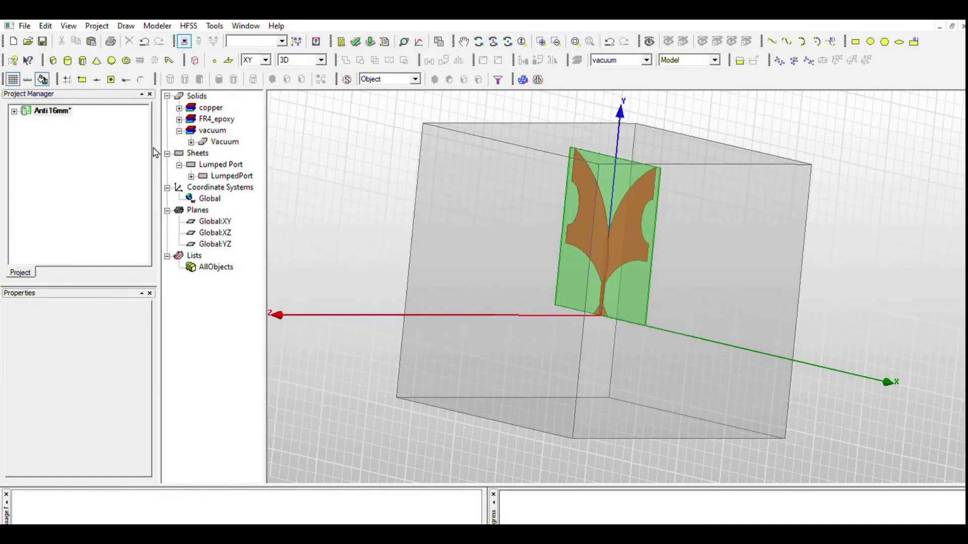
Step: Expand the Anti16mm project's contents and open the VSWr report from the results to examine the curve
{"action": "left_click", "coordinate": [65, 112]}
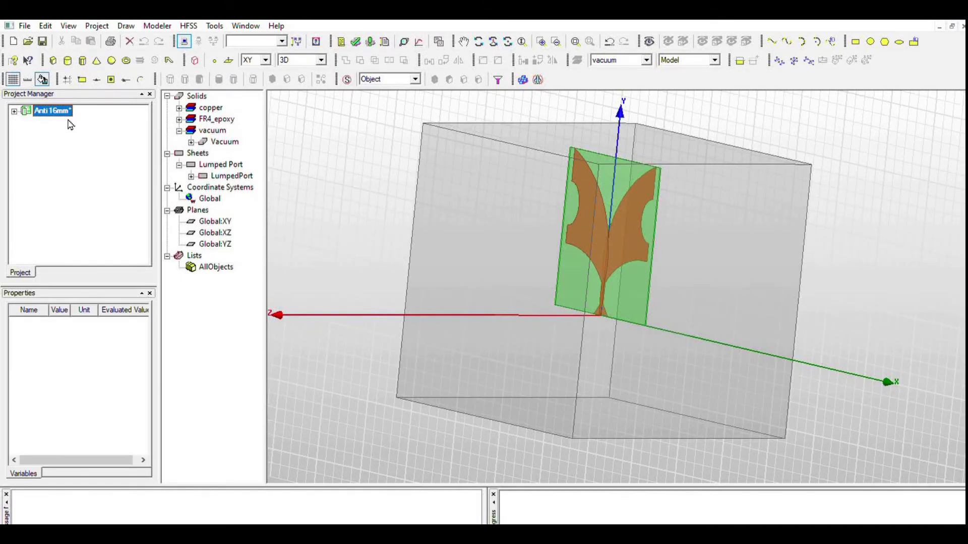
{"action": "left_click", "coordinate": [15, 111]}
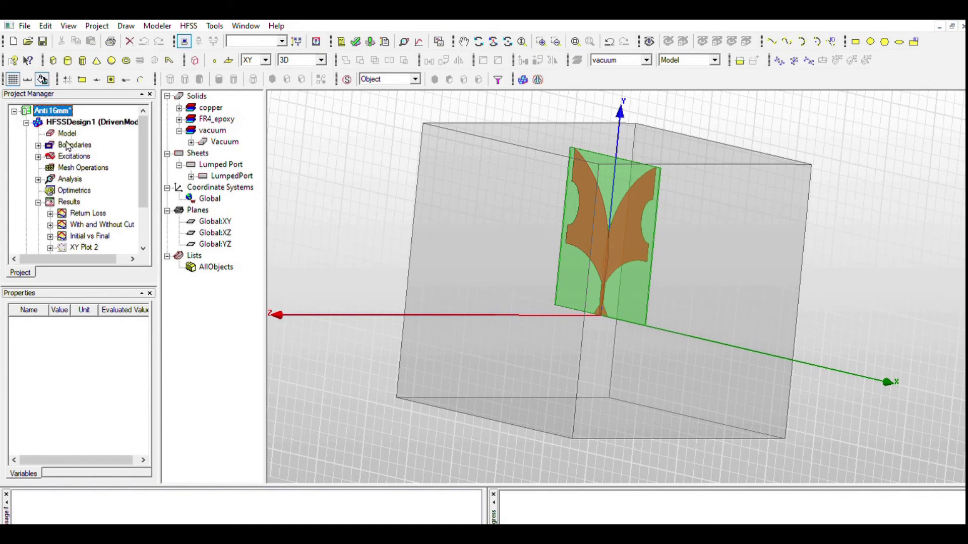
{"action": "left_click", "coordinate": [88, 213]}
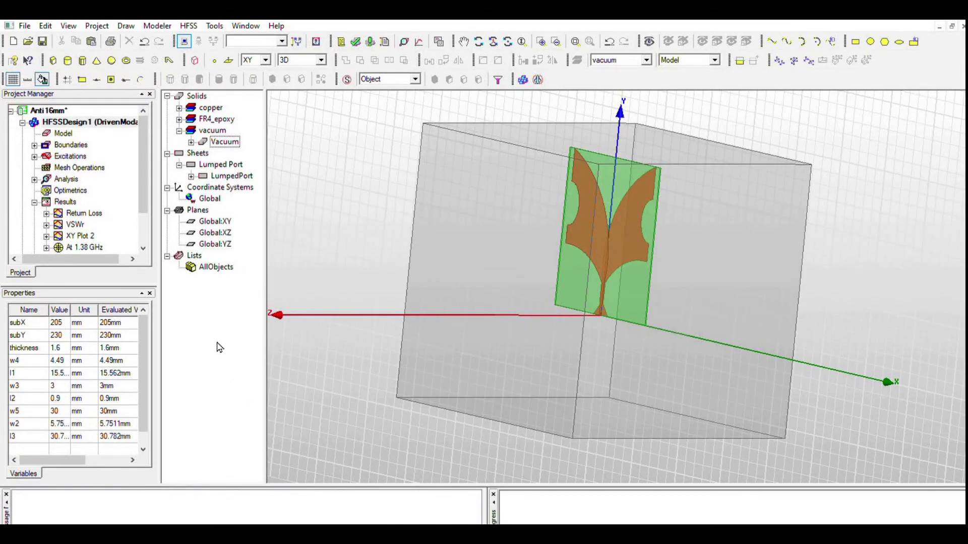
{"action": "double_click", "coordinate": [75, 225]}
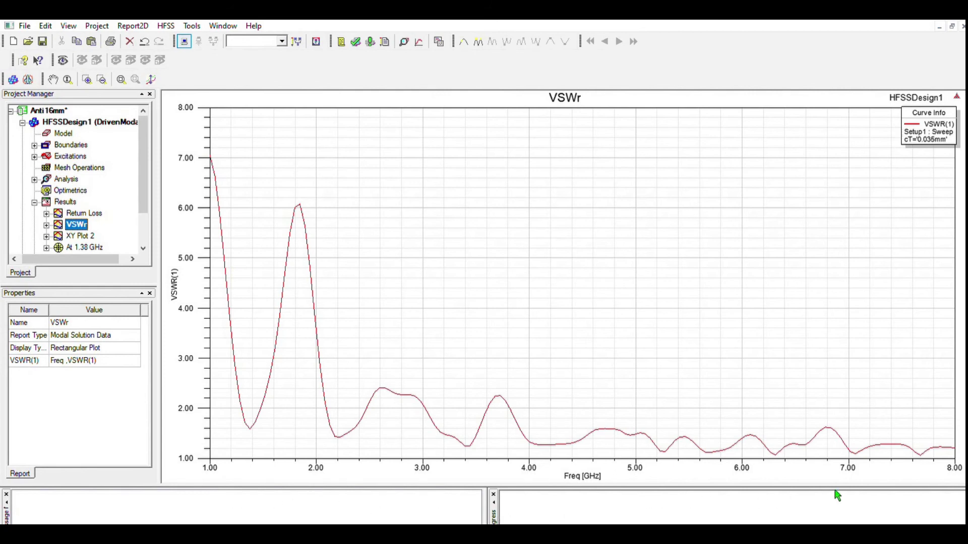
{"action": "left_click", "coordinate": [208, 271]}
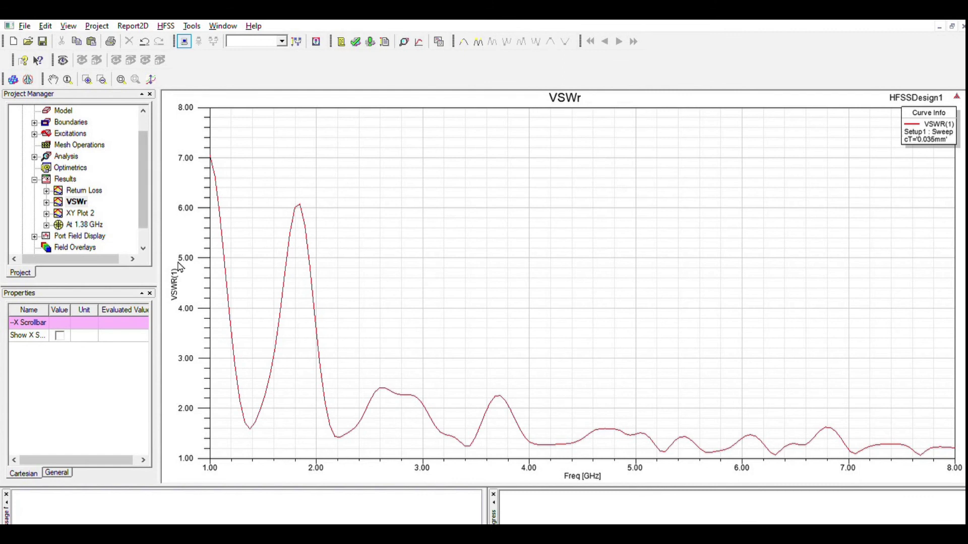
Step: Open the radiation pattern report At 1.38 GHz and examine its total gain curve
{"action": "left_click", "coordinate": [84, 225]}
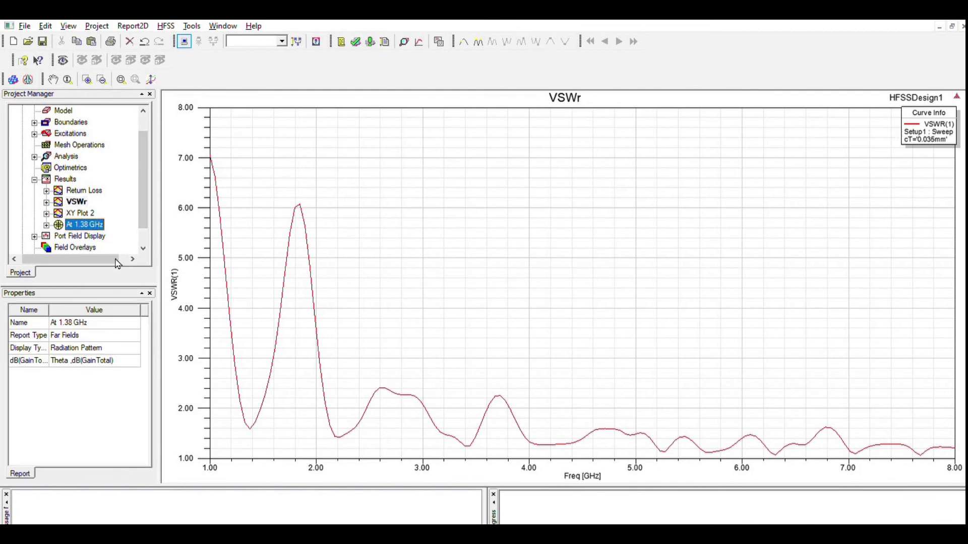
{"action": "double_click", "coordinate": [85, 225]}
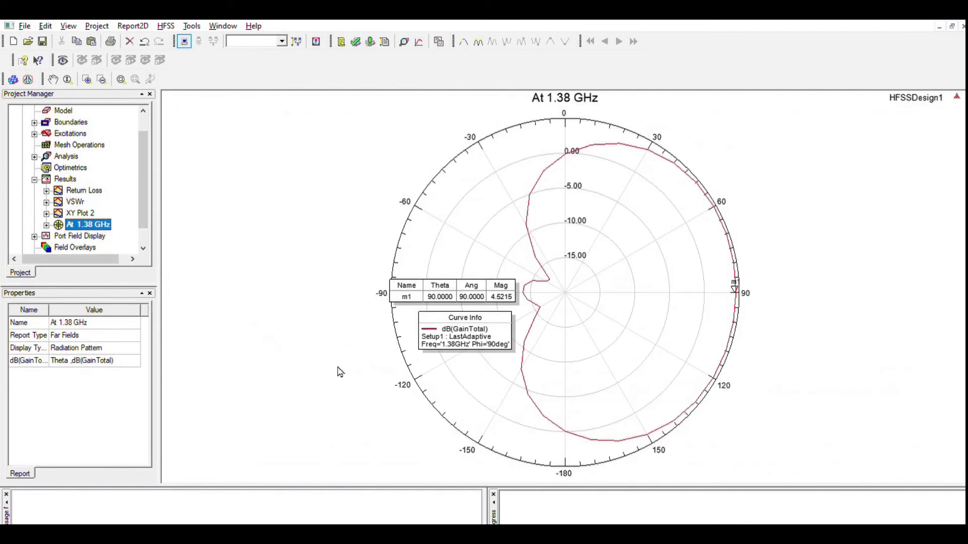
{"action": "left_click", "coordinate": [525, 390]}
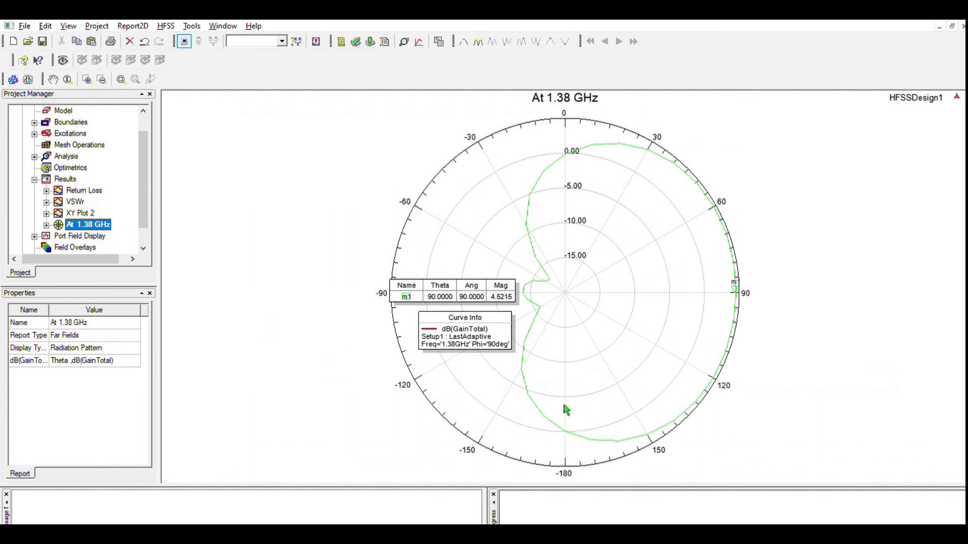
{"action": "left_click", "coordinate": [565, 406]}
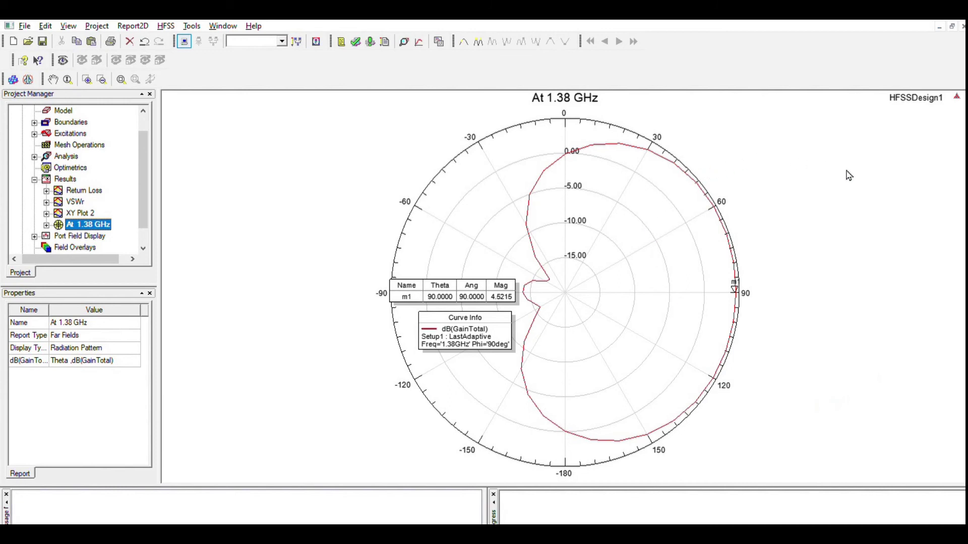
{"action": "left_click", "coordinate": [879, 468]}
{"action": "left_click", "coordinate": [585, 428]}
{"action": "left_click", "coordinate": [585, 427]}
{"action": "left_click", "coordinate": [702, 453]}
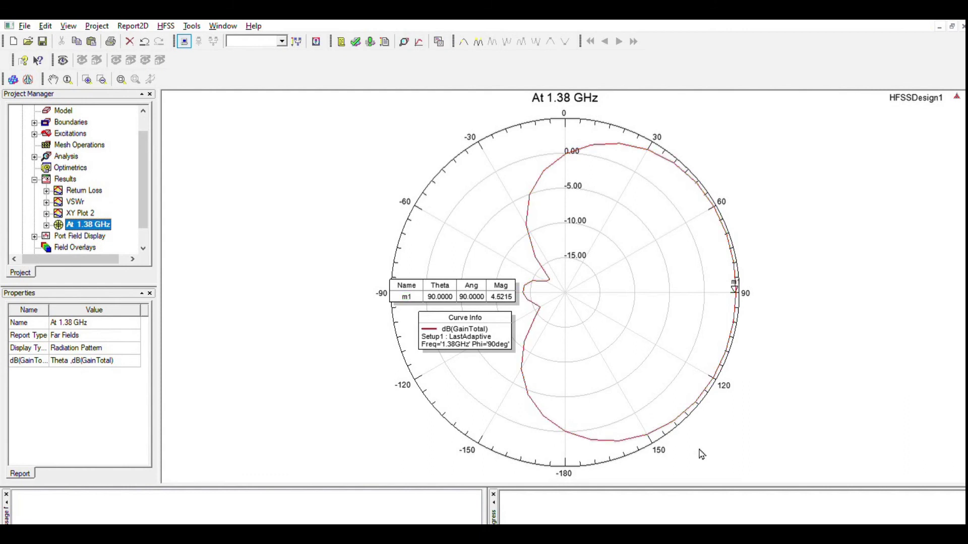